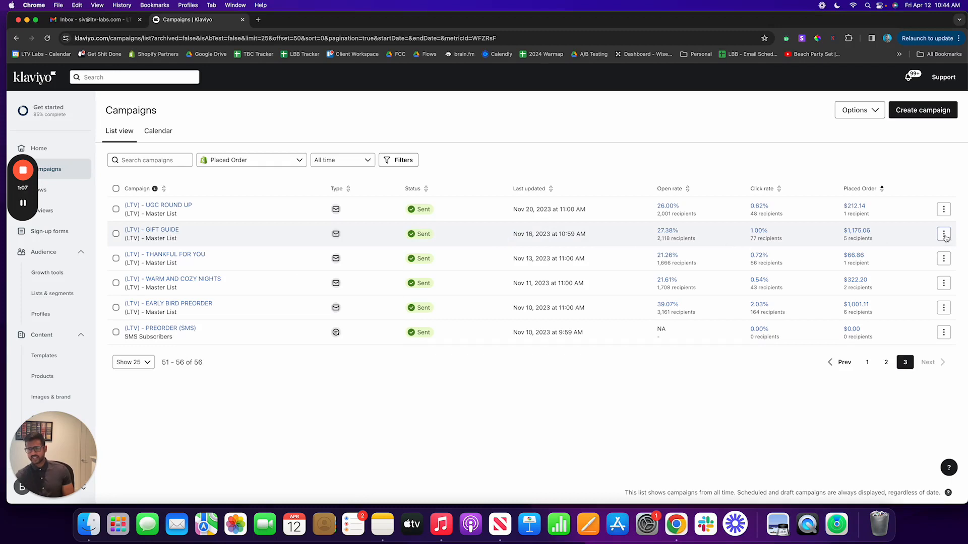
- Copy the campaign ID of the (LTV) - GIFT GUIDE campaign and open Lists & segments in a new browser tab
{"action": "left_click", "coordinate": [944, 235]}
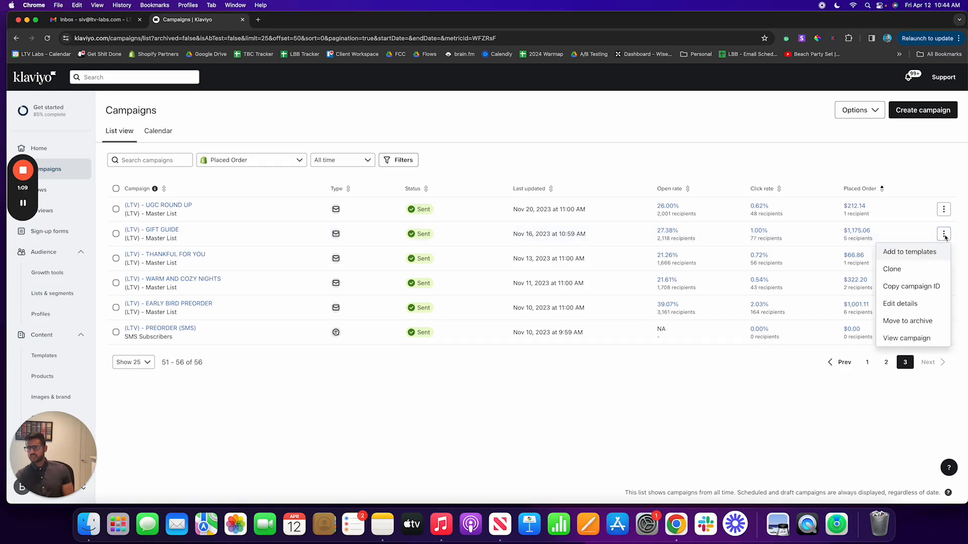
{"action": "left_click", "coordinate": [930, 287]}
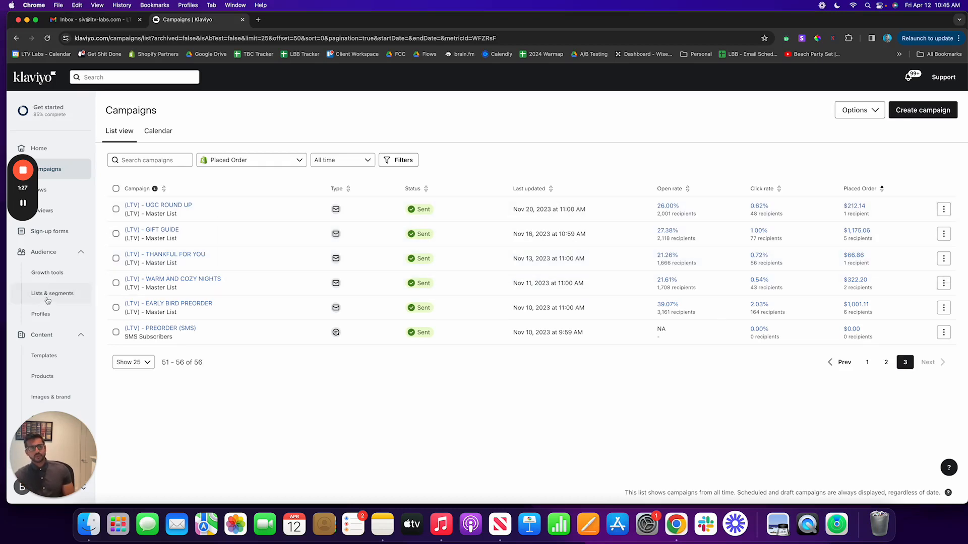
{"action": "right_click", "coordinate": [55, 299]}
{"action": "left_click", "coordinate": [90, 302]}
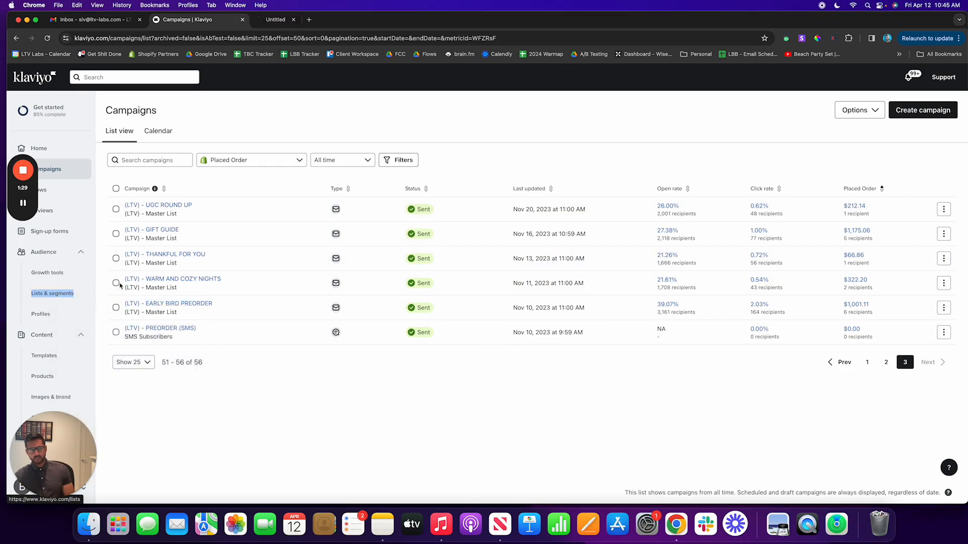
{"action": "left_click", "coordinate": [298, 21]}
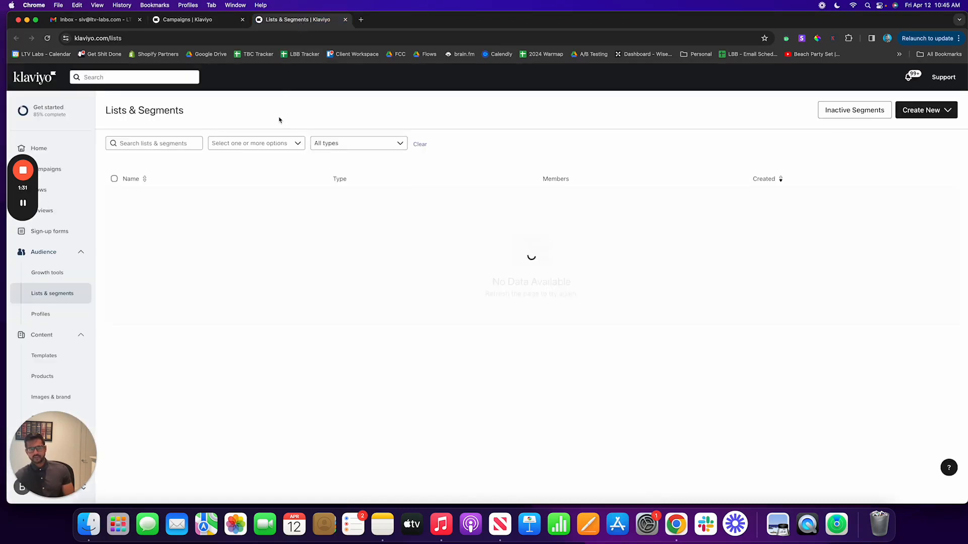
- Start a new segment and name it "Gift Guide Non-openers"
{"action": "left_click", "coordinate": [916, 114]}
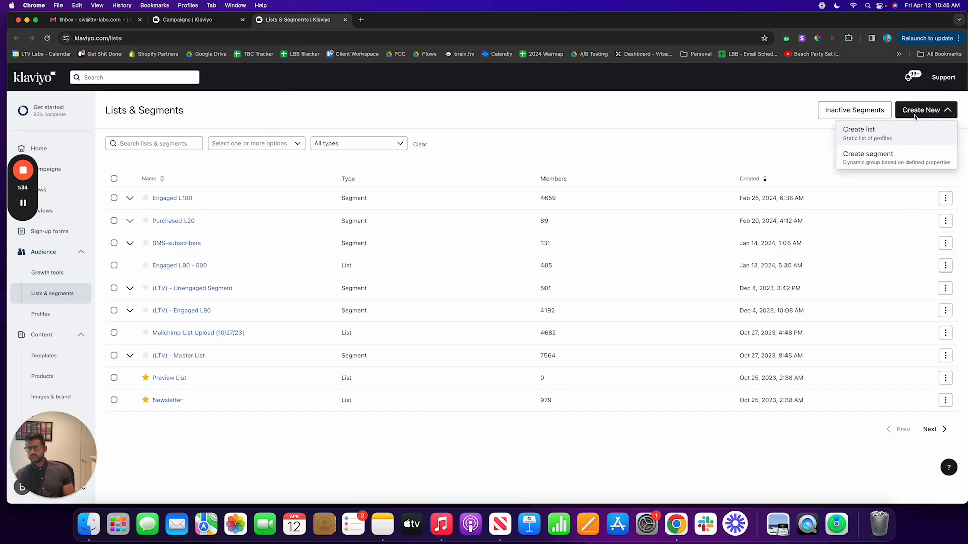
{"action": "left_click", "coordinate": [901, 162]}
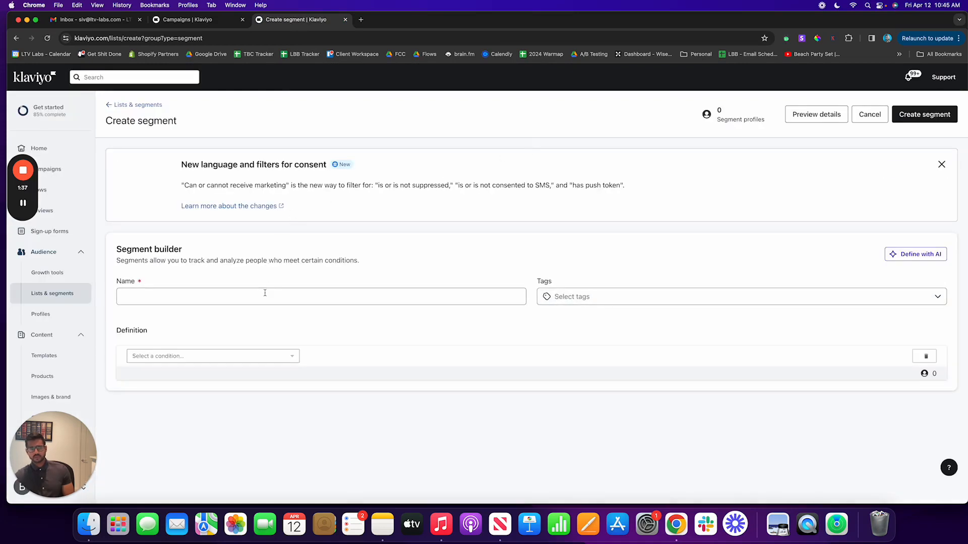
{"action": "left_click", "coordinate": [264, 294]}
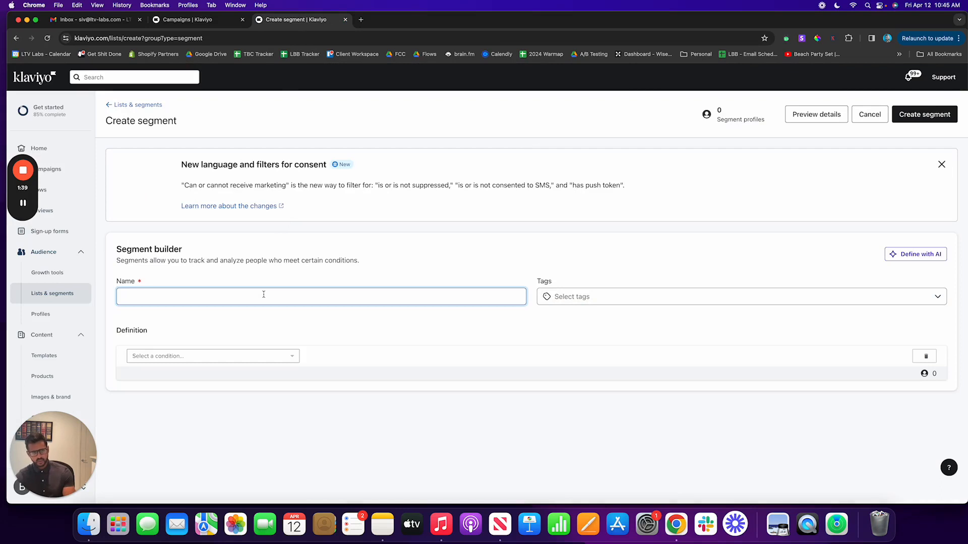
{"action": "type", "text": "Gift Guide Non-openers"}
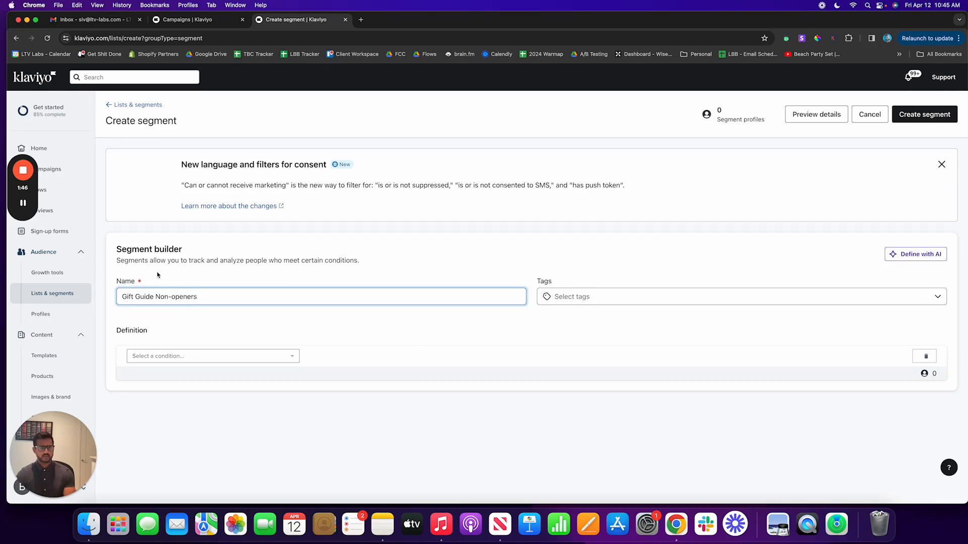
{"action": "left_click", "coordinate": [264, 330]}
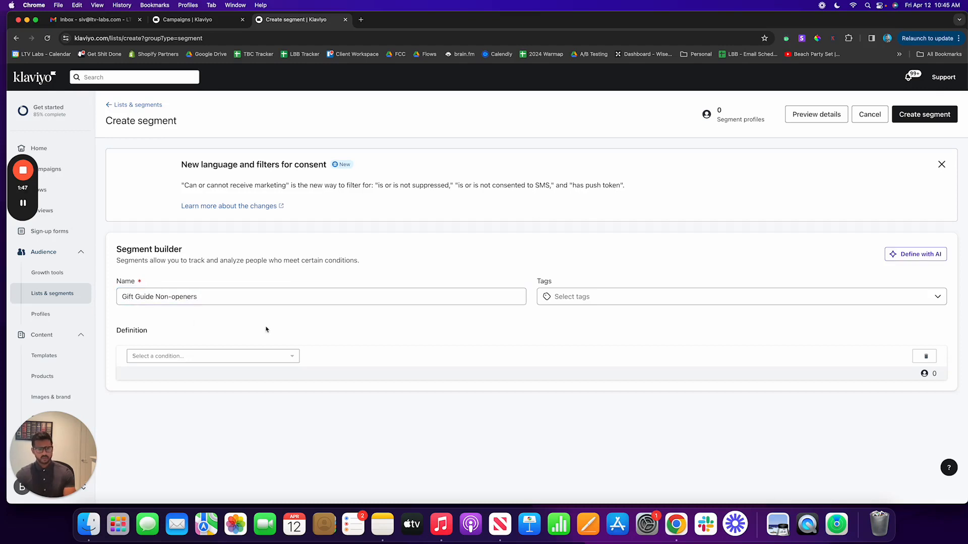
- Define the first condition as what someone has done: Received Email at least once over all time
{"action": "left_click", "coordinate": [201, 356]}
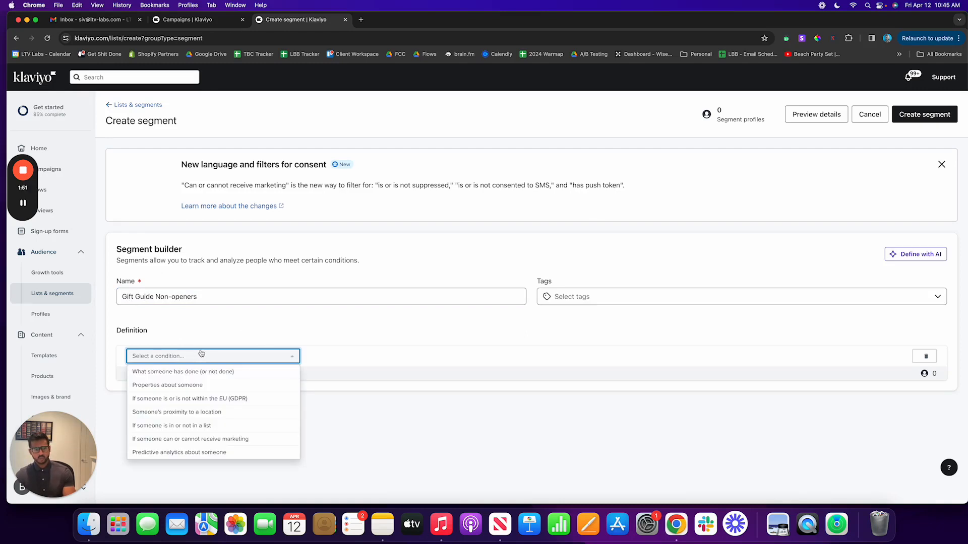
{"action": "left_click", "coordinate": [175, 373]}
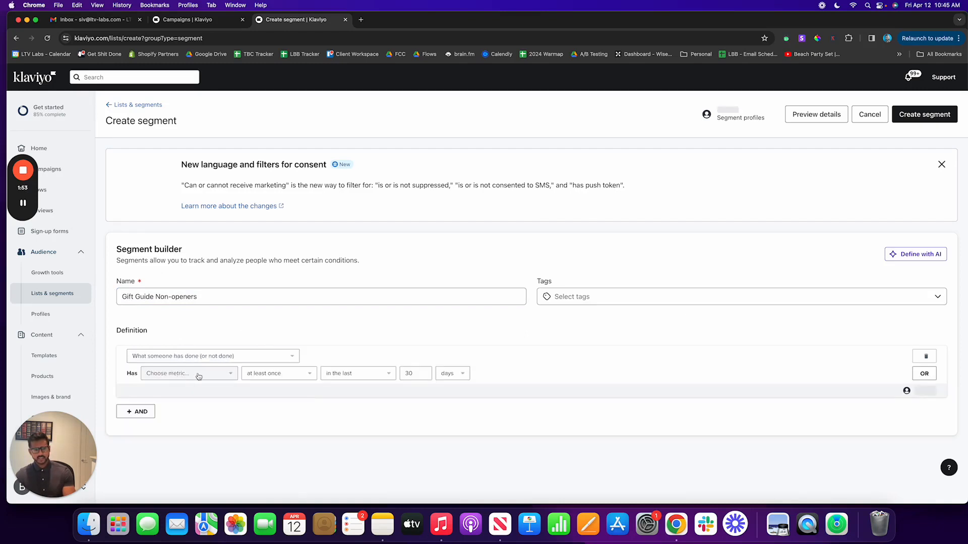
{"action": "left_click", "coordinate": [199, 374]}
{"action": "scroll", "coordinate": [207, 322], "scroll_direction": "down", "scroll_amount": 5}
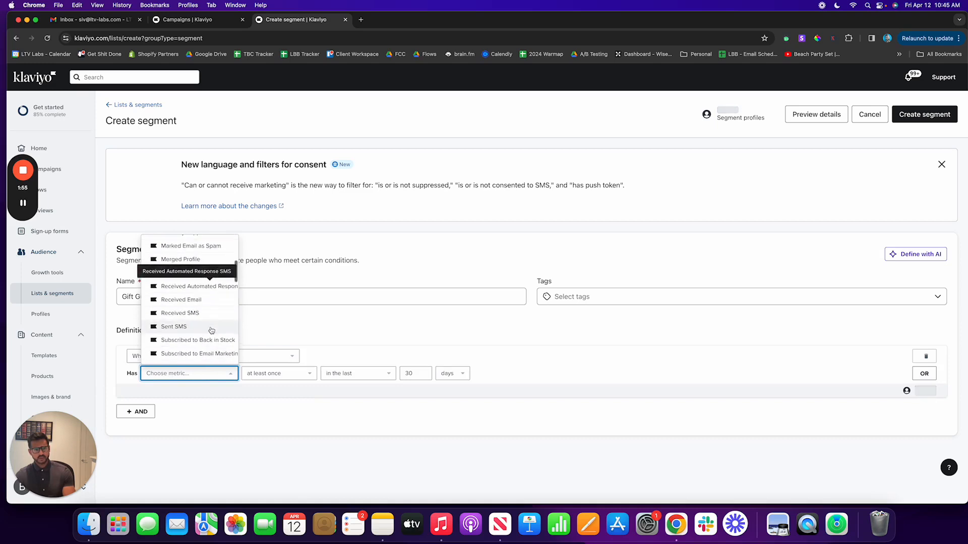
{"action": "left_click", "coordinate": [205, 301]}
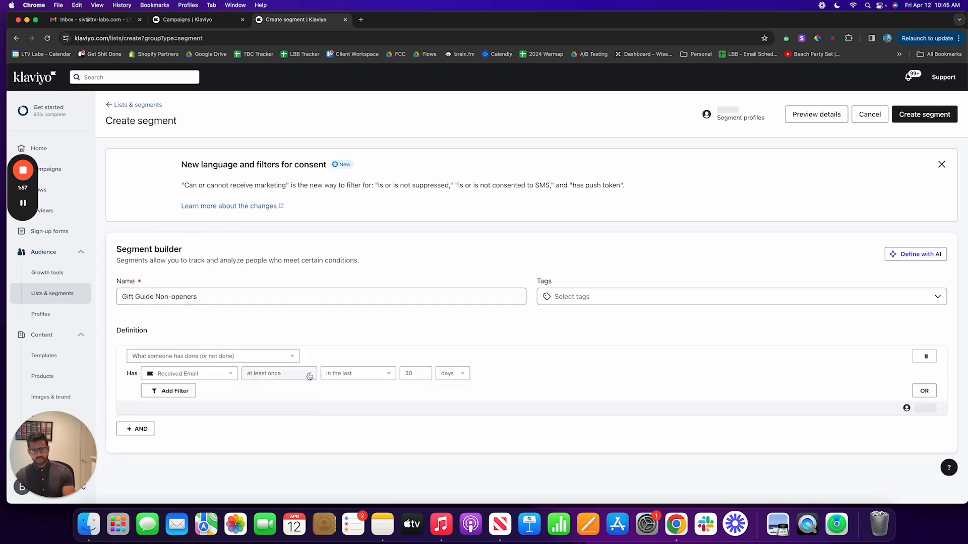
{"action": "left_click", "coordinate": [335, 375]}
{"action": "left_click", "coordinate": [345, 390]}
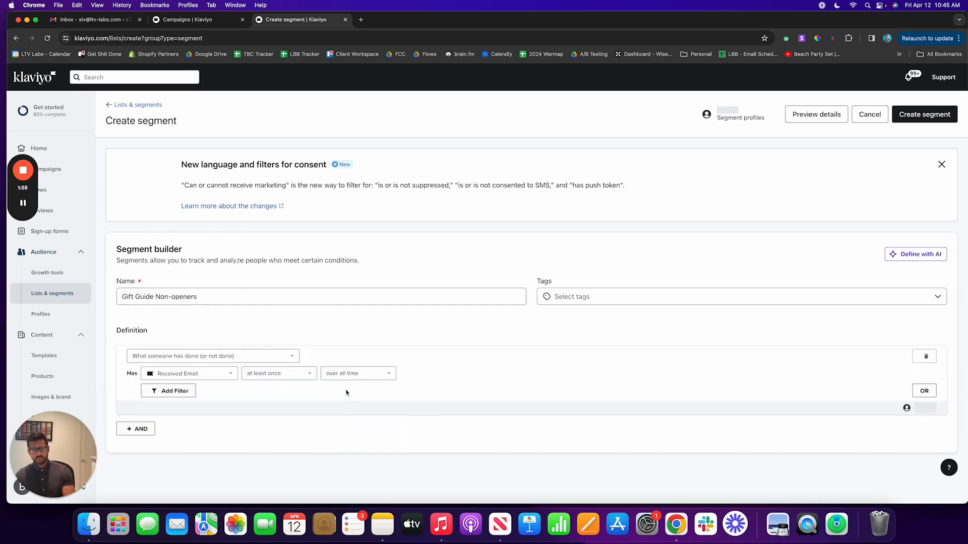
- Filter the Received Email condition to Message equals "(LTV) - GIFT GUIDE November 16, 2023"
{"action": "left_click", "coordinate": [177, 393]}
{"action": "left_click", "coordinate": [202, 396]}
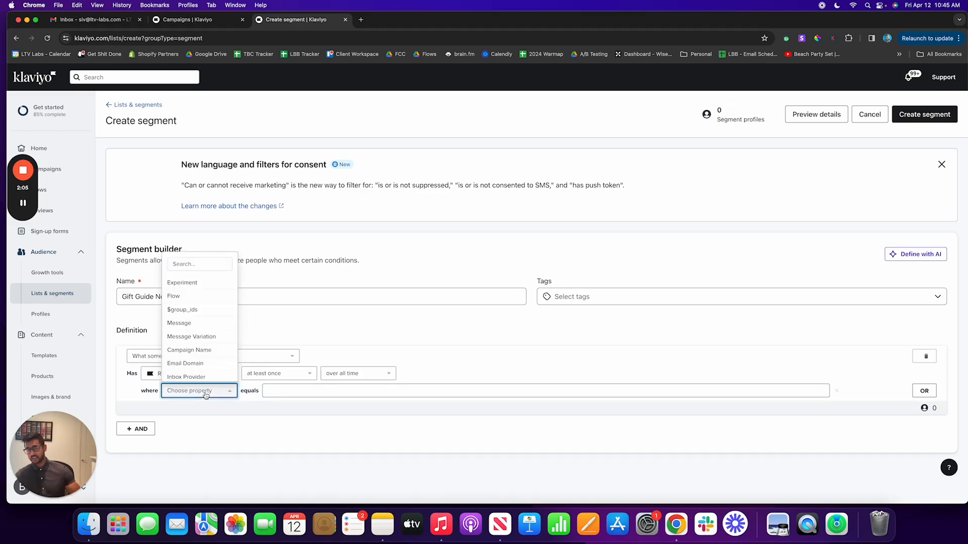
{"action": "left_click", "coordinate": [184, 325]}
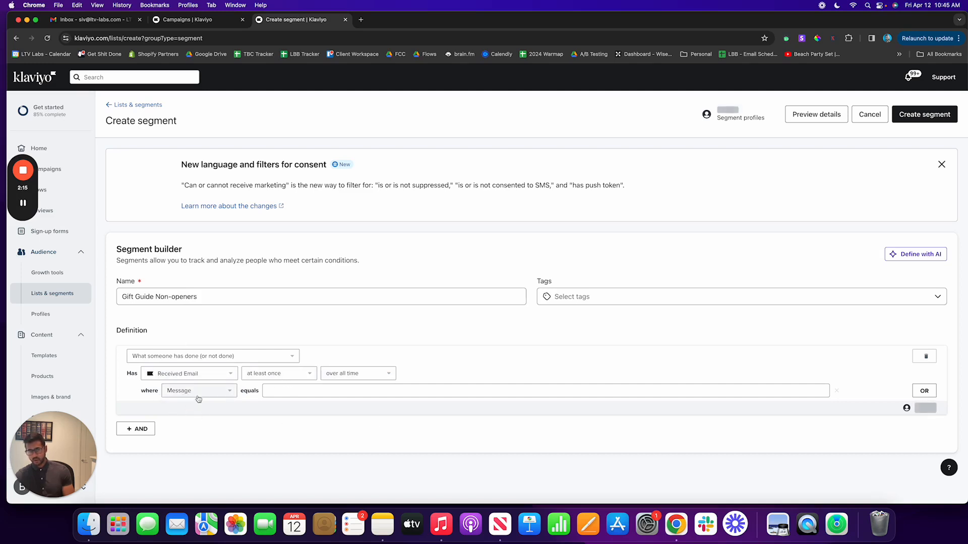
{"action": "left_click", "coordinate": [288, 394]}
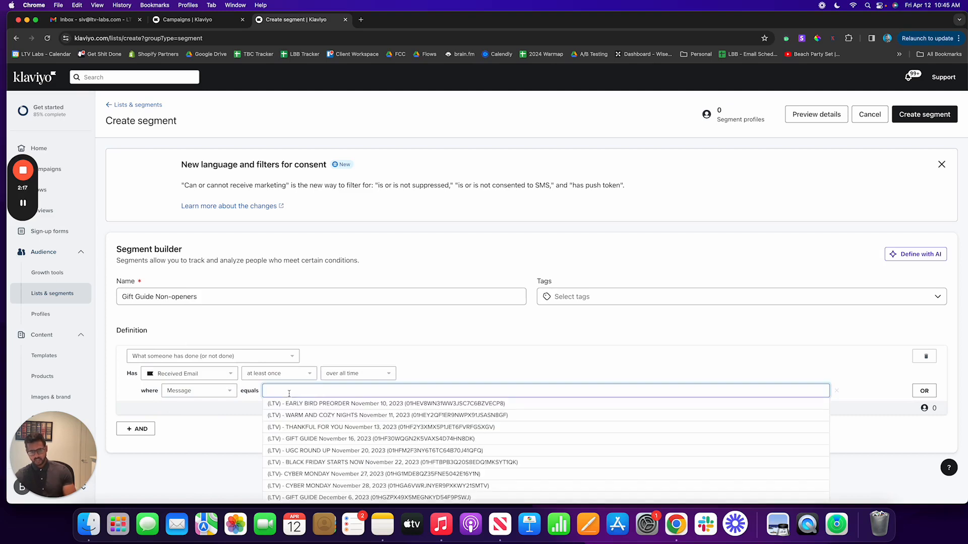
{"action": "type", "text": "(LTV) - GIFT GUIDE November 16, 2023 (01HF30WQGN2K5VAXS4D74HN8DK)"}
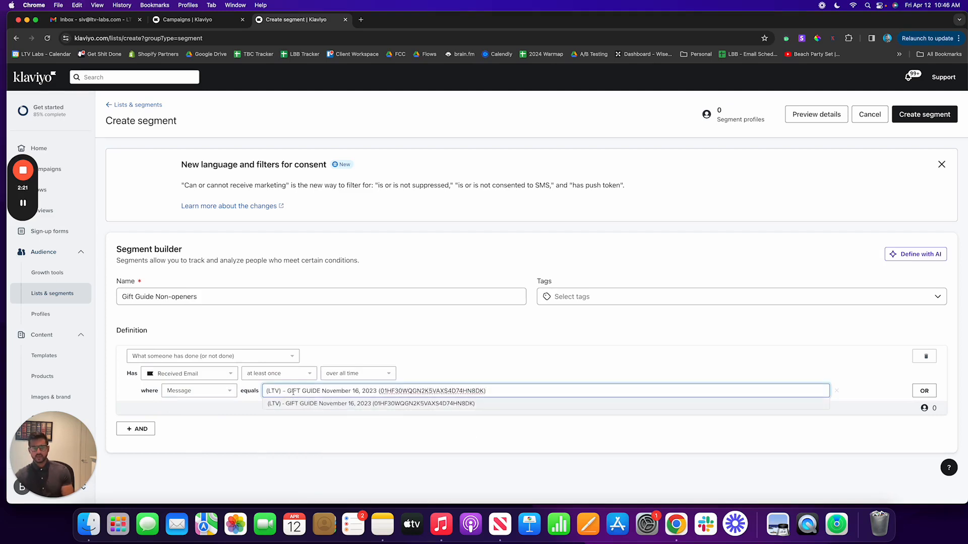
{"action": "left_click", "coordinate": [327, 404]}
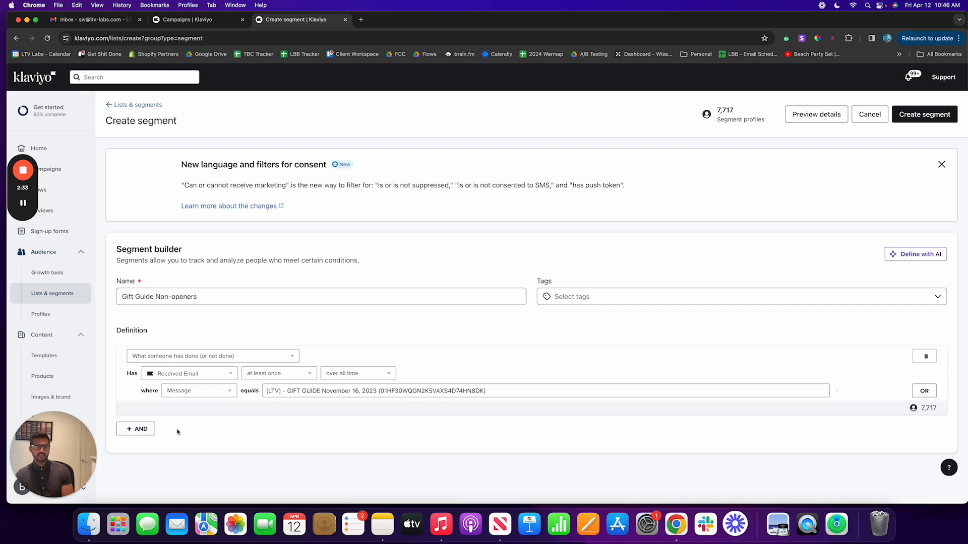
- Add an AND condition for what someone has done: Opened Email zero times over all time
{"action": "left_click", "coordinate": [141, 429]}
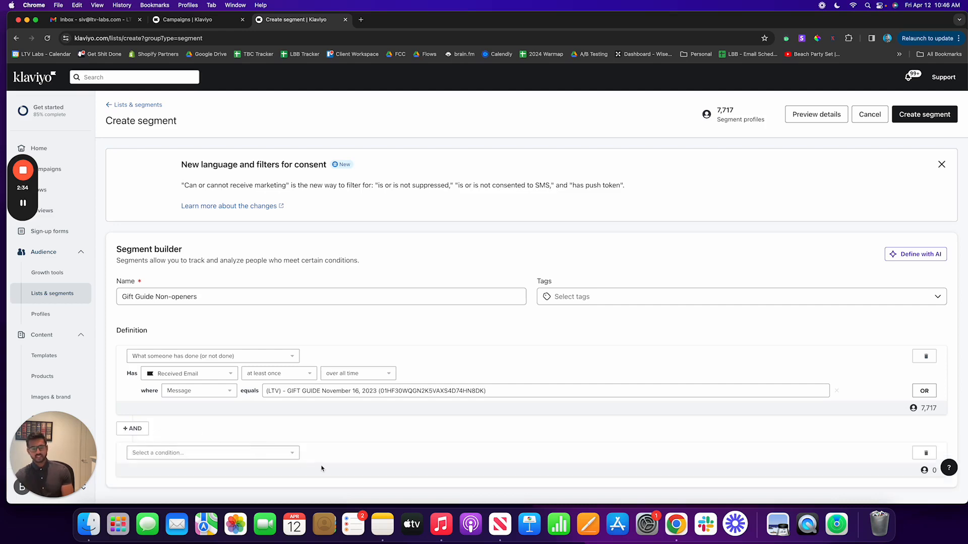
{"action": "left_click", "coordinate": [255, 452]}
{"action": "left_click", "coordinate": [201, 355]}
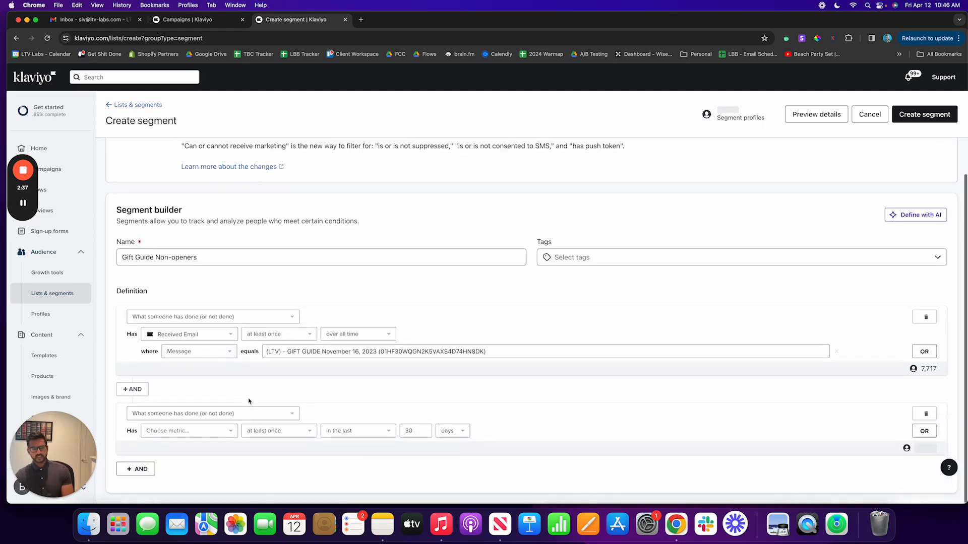
{"action": "left_click", "coordinate": [211, 431]}
{"action": "scroll", "coordinate": [201, 363], "scroll_direction": "down", "scroll_amount": 3}
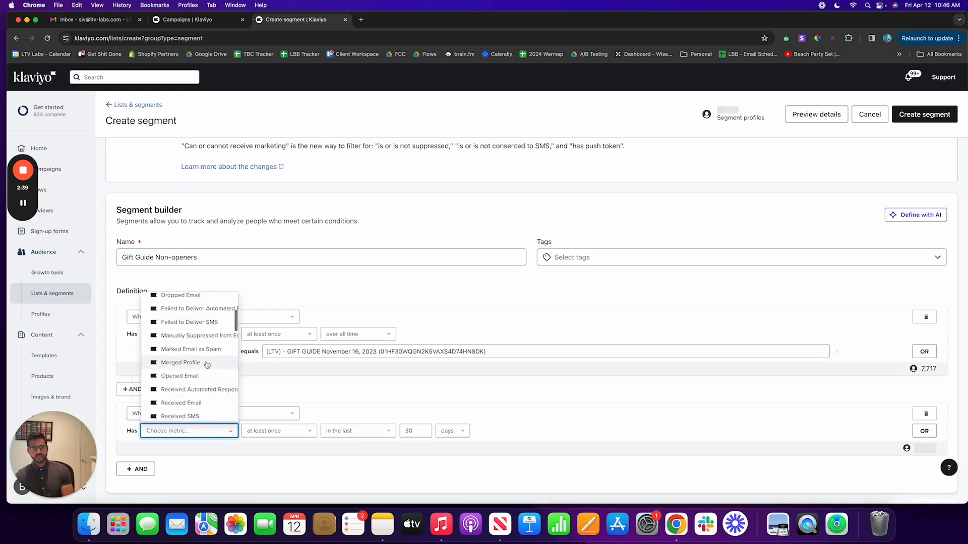
{"action": "left_click", "coordinate": [180, 376]}
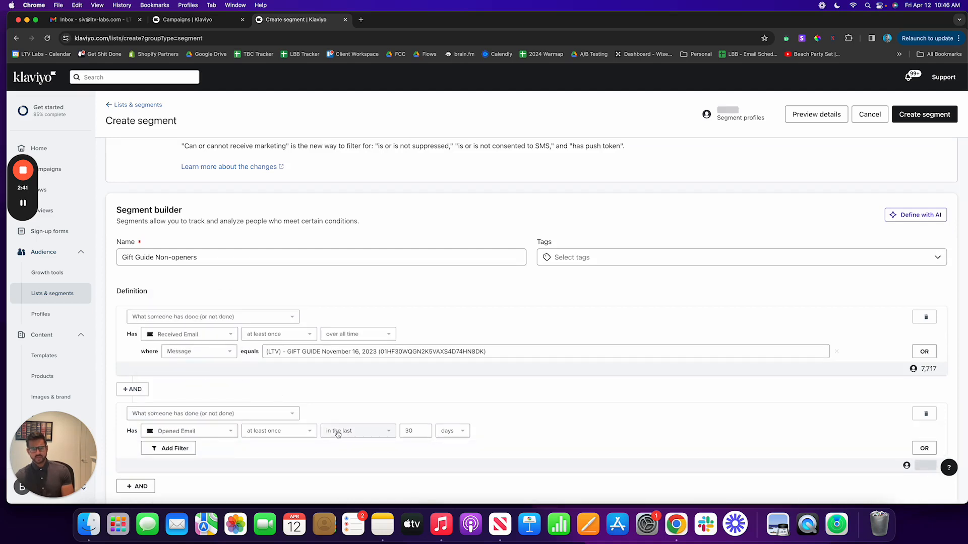
{"action": "left_click", "coordinate": [277, 432]}
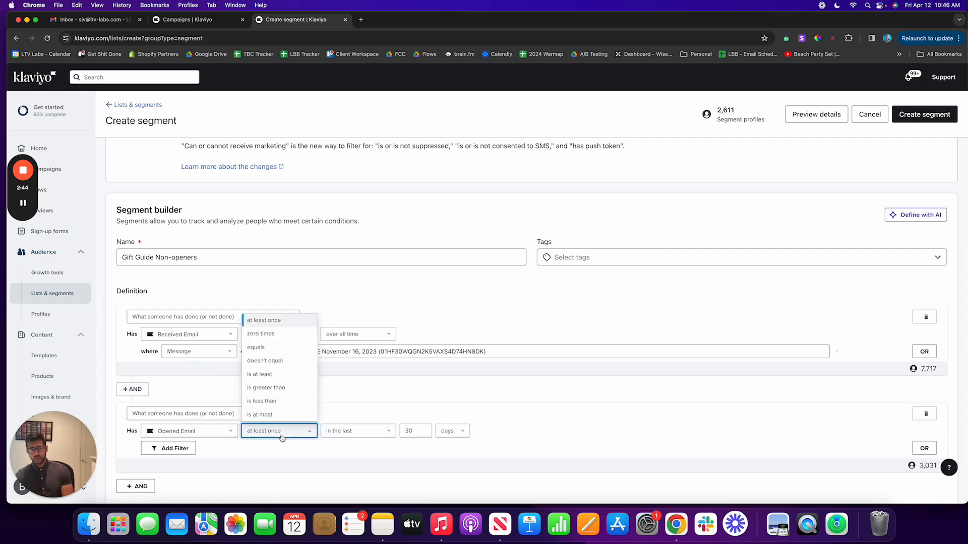
{"action": "left_click", "coordinate": [269, 339]}
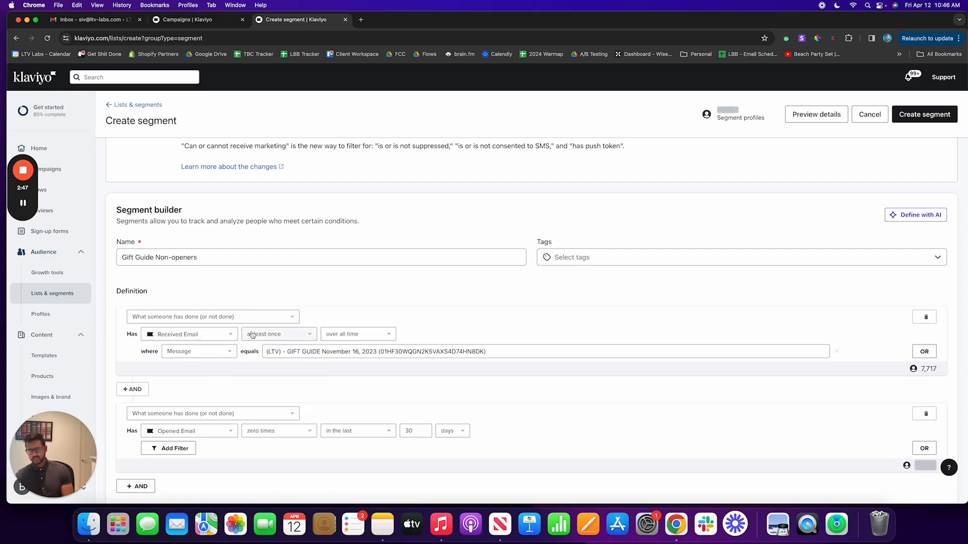
{"action": "left_click", "coordinate": [362, 431]}
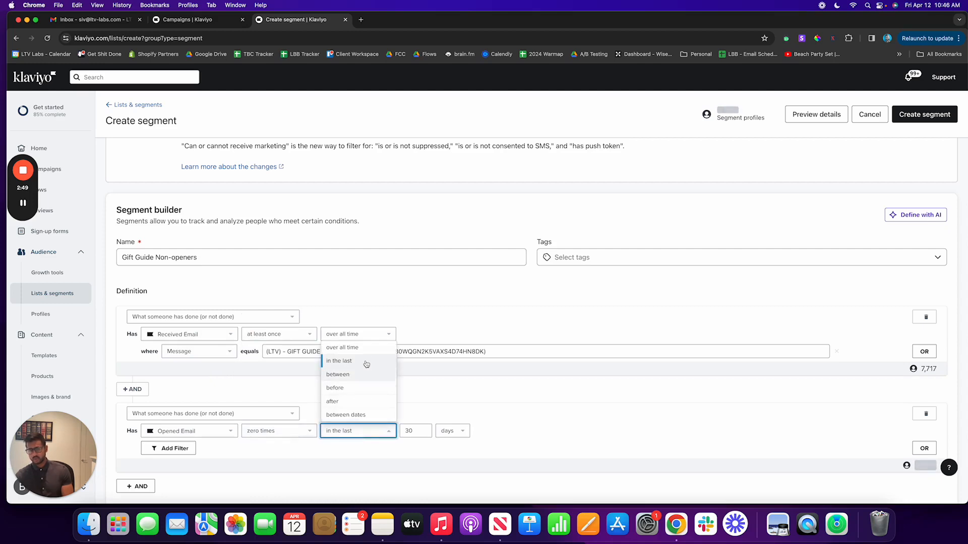
{"action": "left_click", "coordinate": [361, 347]}
- Filter the Opened Email condition to Message equals "(LTV) - GIFT GUIDE November 16, 2023"
{"action": "scroll", "coordinate": [413, 430], "scroll_direction": "down", "scroll_amount": 1}
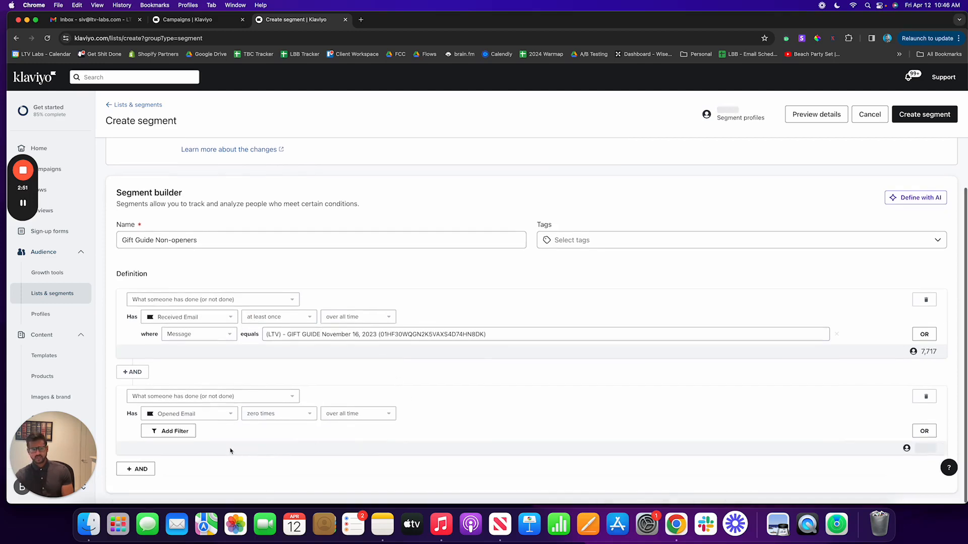
{"action": "left_click", "coordinate": [185, 438]}
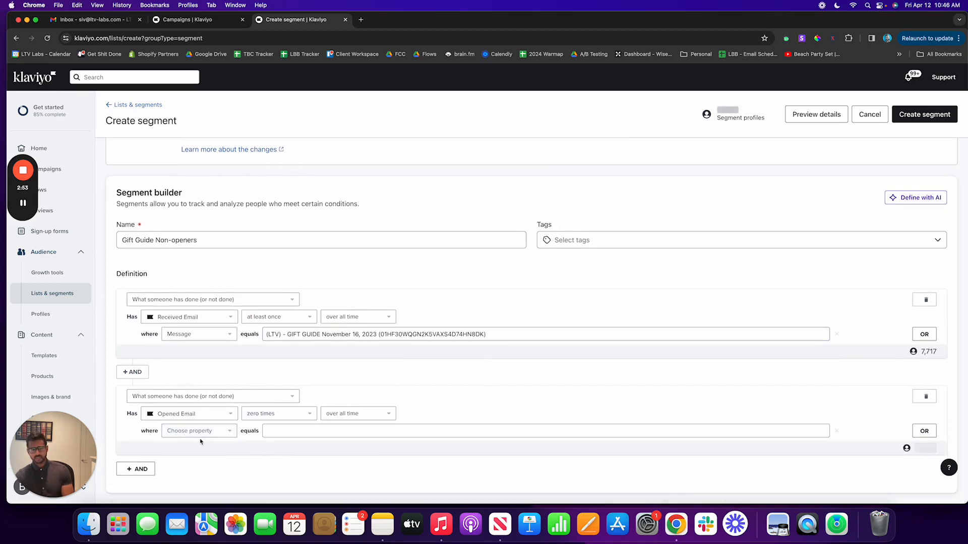
{"action": "left_click", "coordinate": [206, 434]}
{"action": "left_click", "coordinate": [209, 364]}
{"action": "left_click", "coordinate": [314, 433]}
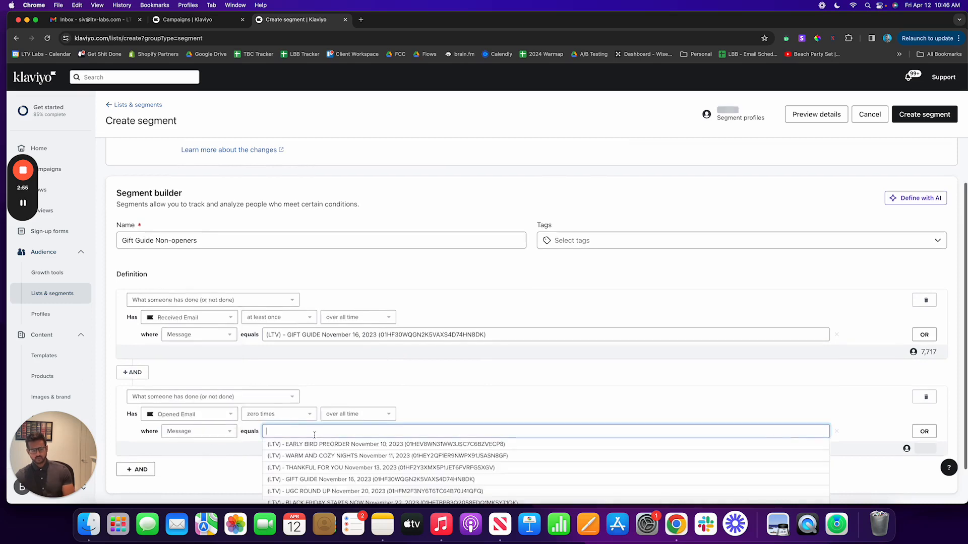
{"action": "type", "text": "(LTV) - GIFT GUIDE November 16, 2023 (01HF30WQGN2K5VAXS4D74HN8DK)"}
{"action": "left_click", "coordinate": [323, 446]}
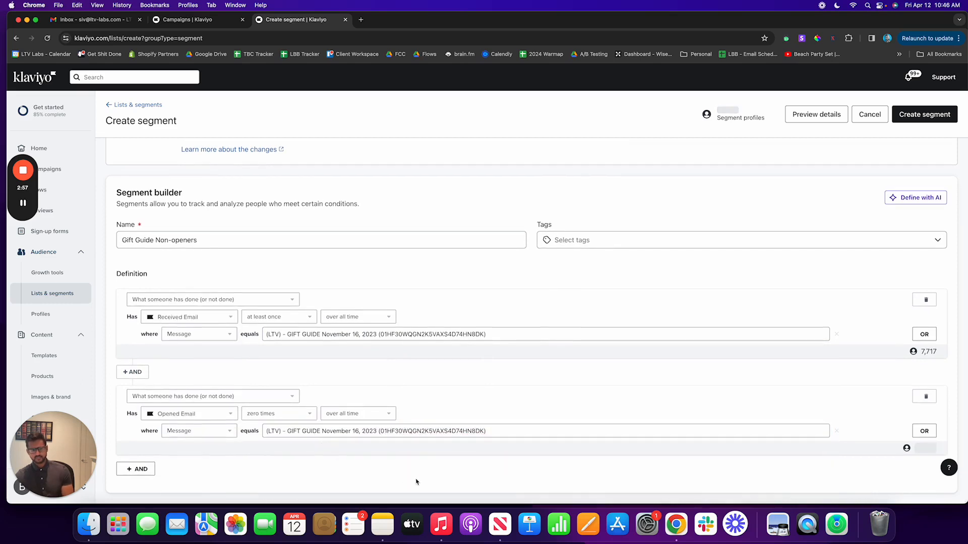
- Add an AND condition that the person can receive email marketing, and remove its "Because person subscribed" filter
{"action": "left_click", "coordinate": [136, 469]}
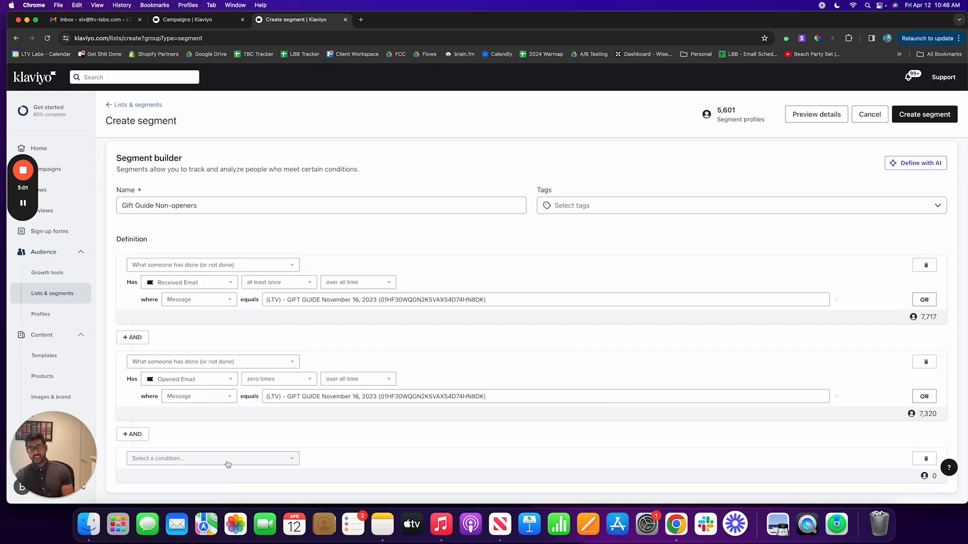
{"action": "left_click", "coordinate": [228, 459]}
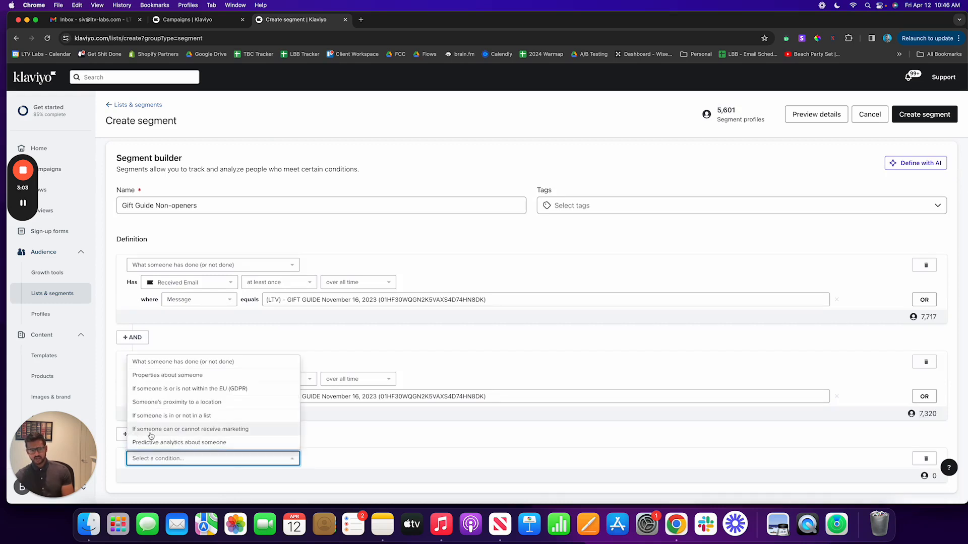
{"action": "left_click", "coordinate": [195, 460]}
{"action": "left_click", "coordinate": [195, 460]}
{"action": "left_click", "coordinate": [186, 430]}
{"action": "scroll", "coordinate": [202, 423], "scroll_direction": "down", "scroll_amount": 3}
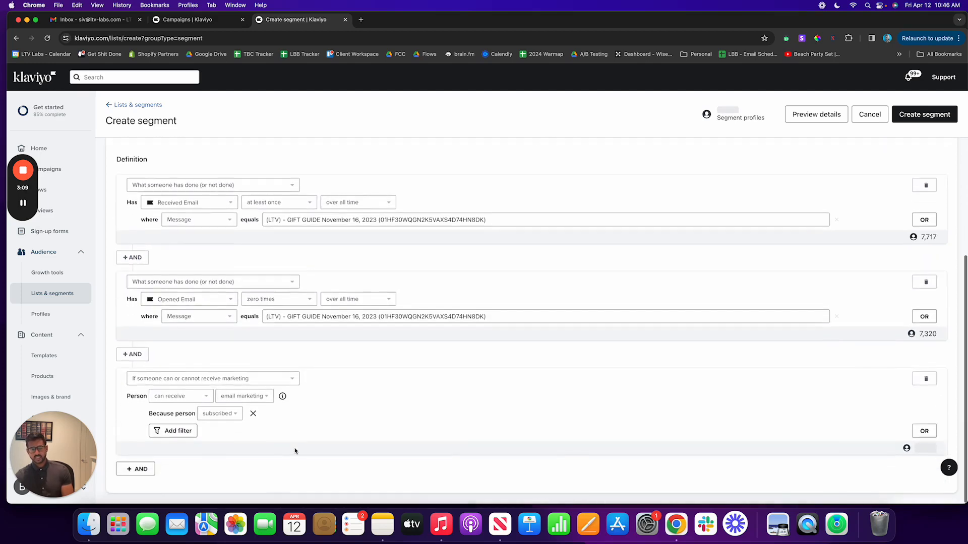
{"action": "left_click", "coordinate": [253, 414]}
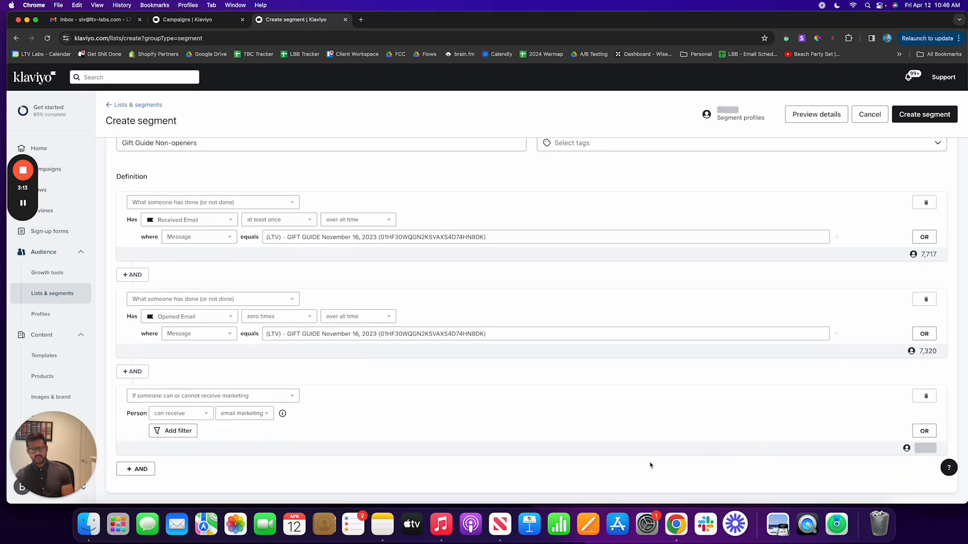
- Review the segment's name and its received, opened and can-receive-marketing conditions
{"action": "scroll", "coordinate": [650, 466], "scroll_direction": "up", "scroll_amount": 2}
{"action": "scroll", "coordinate": [650, 466], "scroll_direction": "down", "scroll_amount": 2}
{"action": "scroll", "coordinate": [650, 467], "scroll_direction": "up", "scroll_amount": 2}
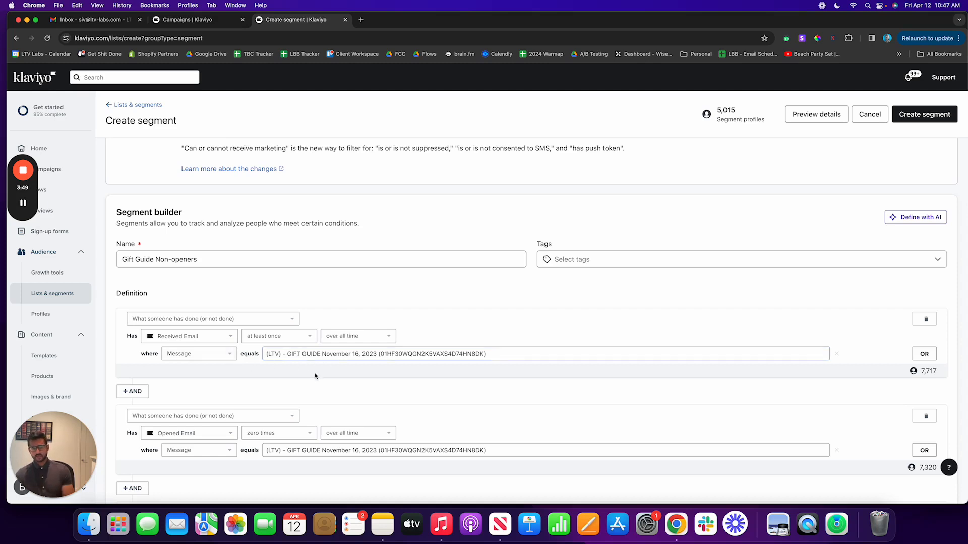
{"action": "scroll", "coordinate": [312, 394], "scroll_direction": "down", "scroll_amount": 2}
{"action": "scroll", "coordinate": [312, 394], "scroll_direction": "down", "scroll_amount": 2}
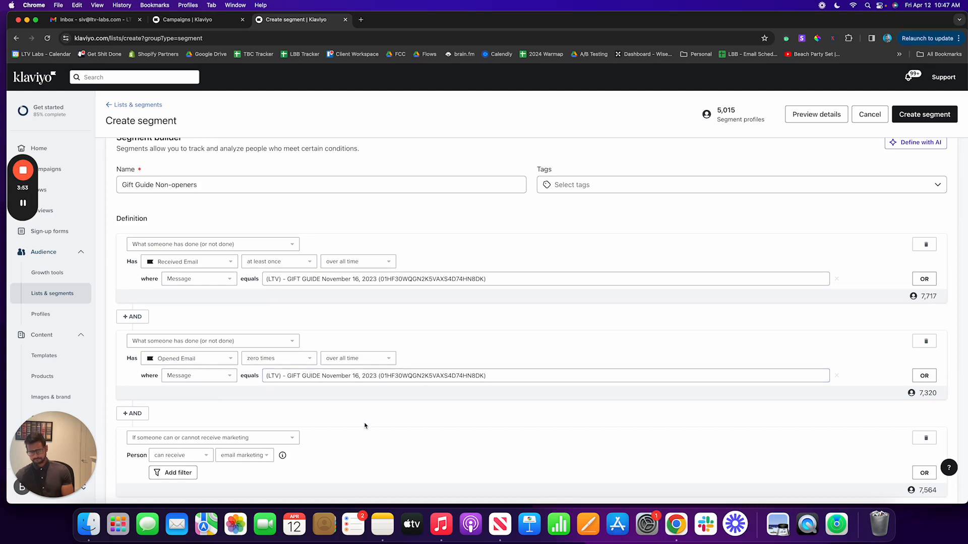
{"action": "scroll", "coordinate": [364, 426], "scroll_direction": "down", "scroll_amount": 2}
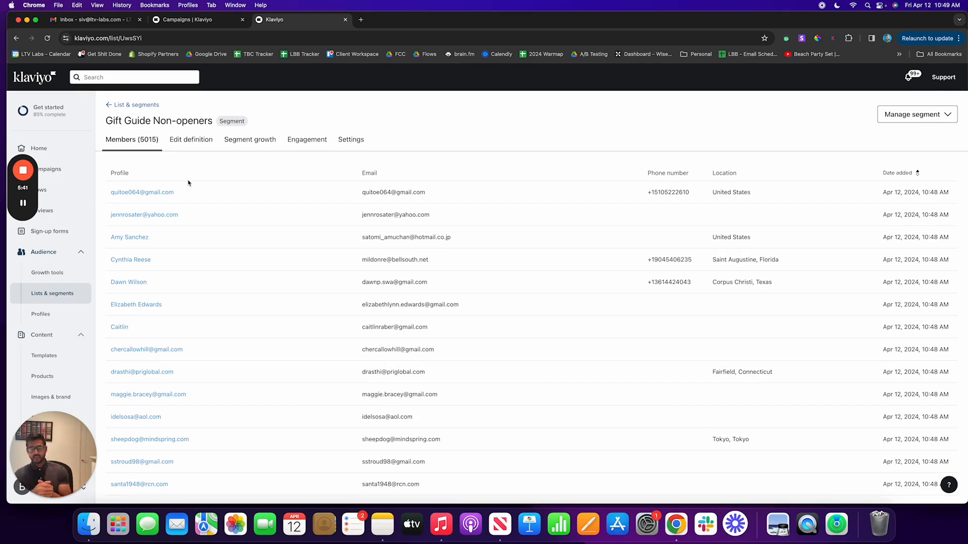
- Return to the campaigns list and bring up the summary of the (LTV) - GIFT GUIDE campaign
{"action": "left_click", "coordinate": [194, 21]}
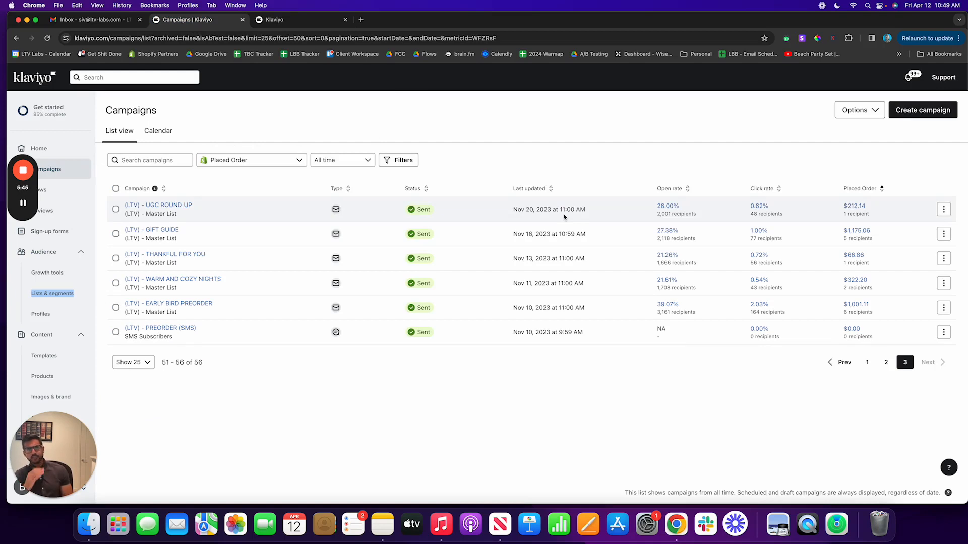
{"action": "mouse_move", "coordinate": [154, 229]}
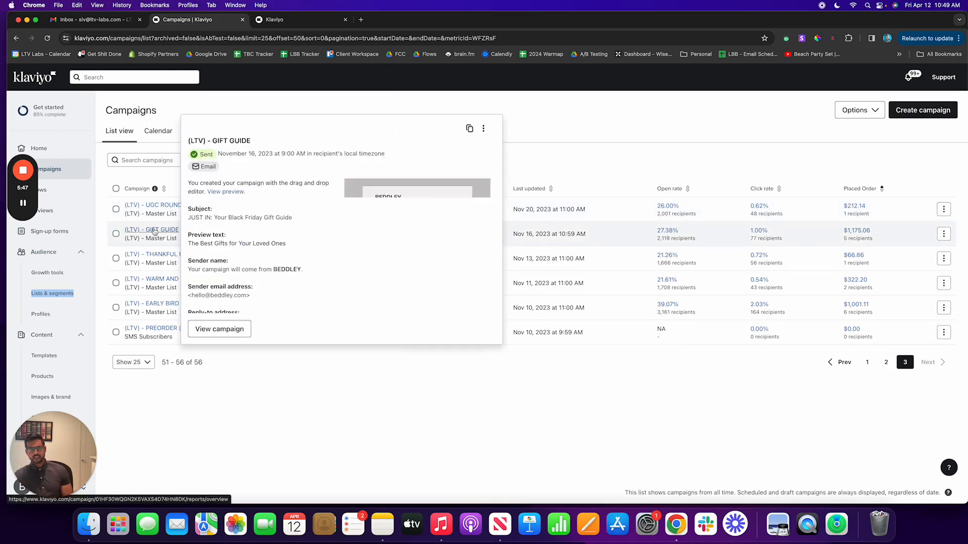